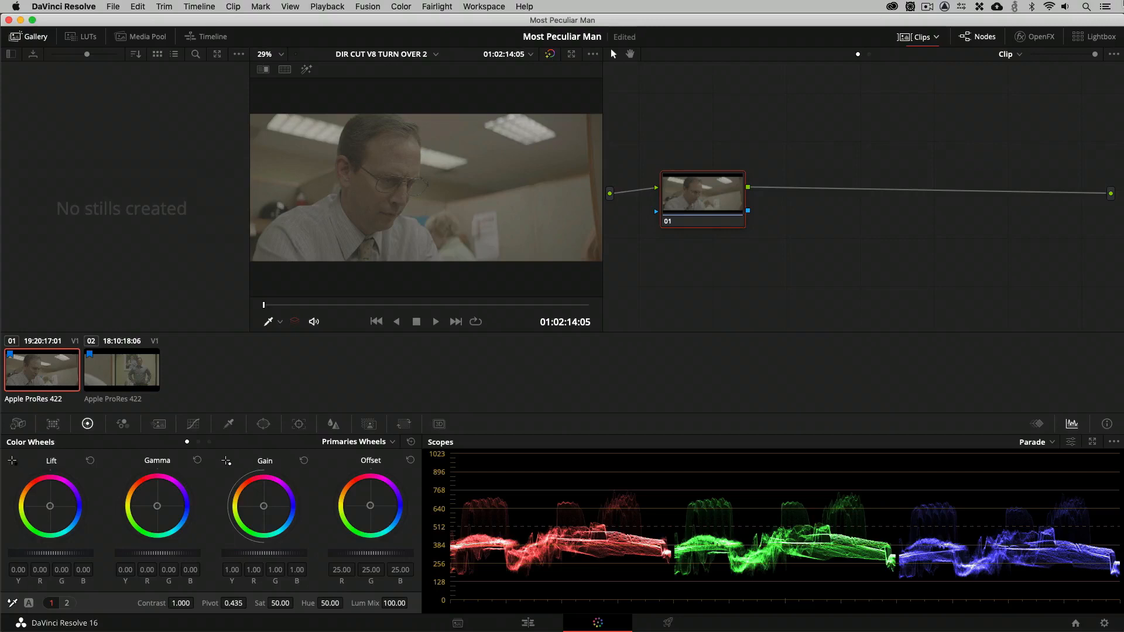
Add two serial nodes after node 01 and move node 03 away from node 02 in the node graph.
key("alt+s")
key("alt+s")
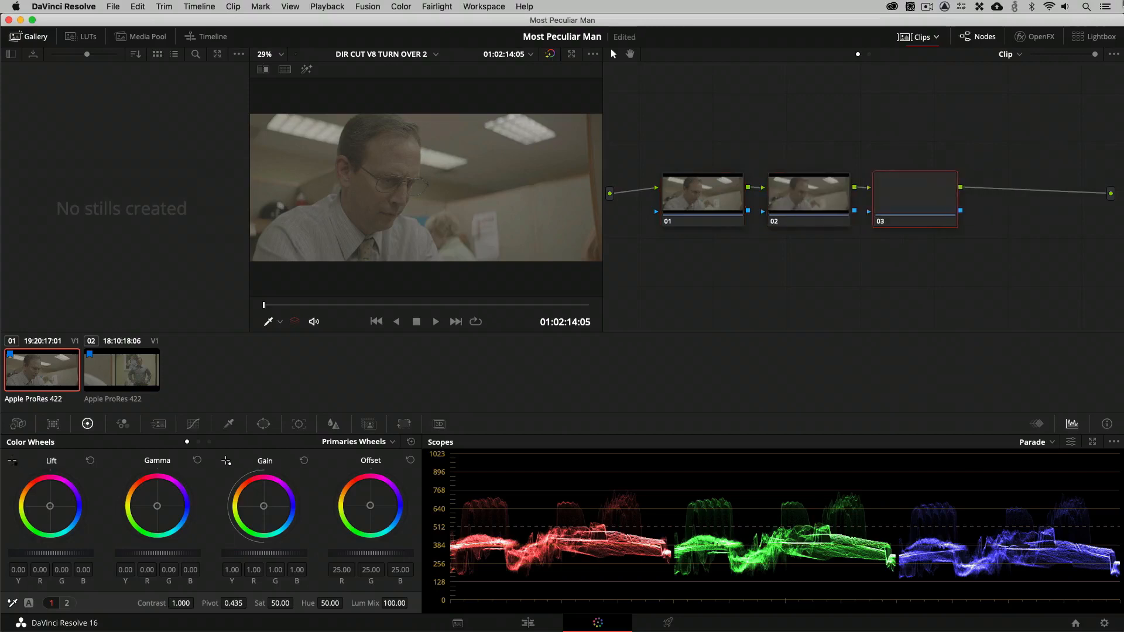
left_click_drag(908, 208, 962, 207)
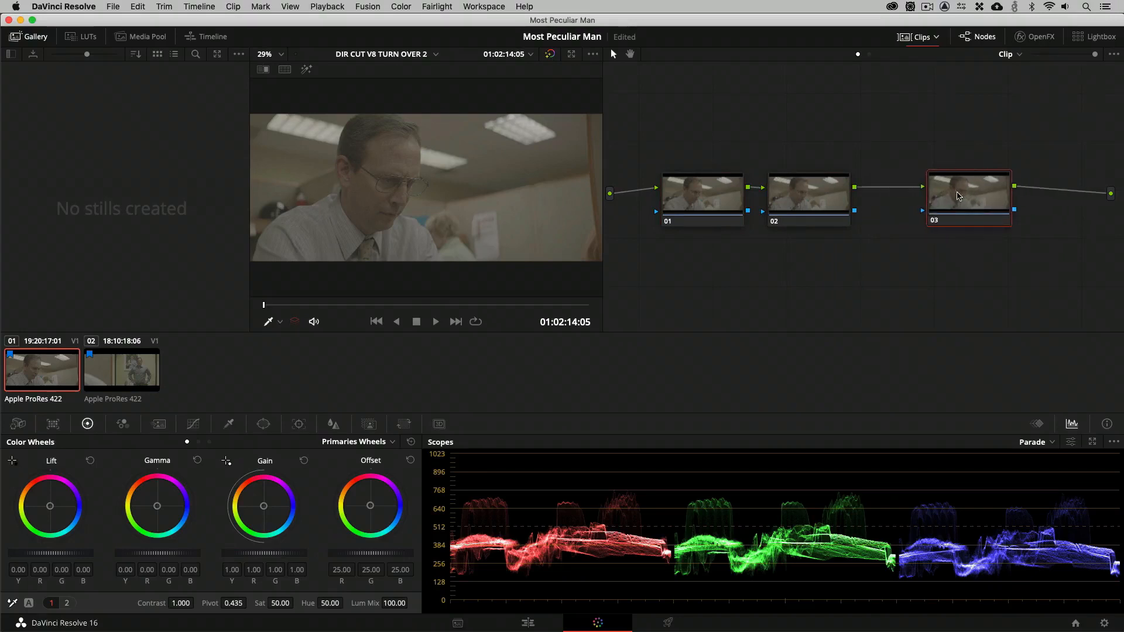
Apply a 3D LUT from the Arri collection to node 03 and save the project.
right_click(962, 207)
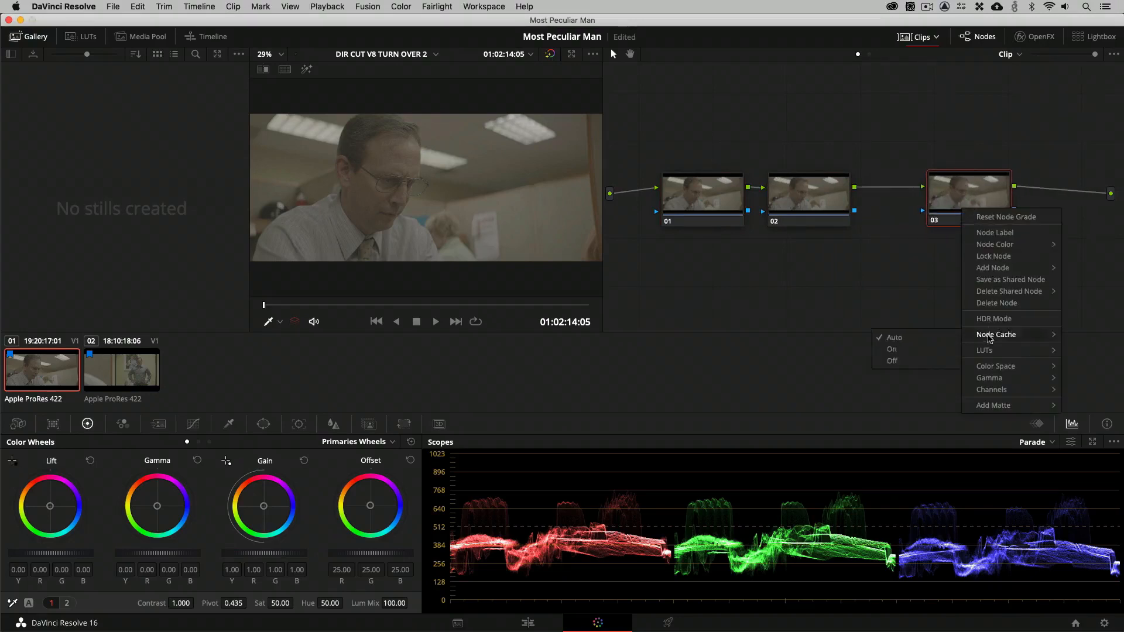
mouse_move(990, 351)
mouse_move(913, 388)
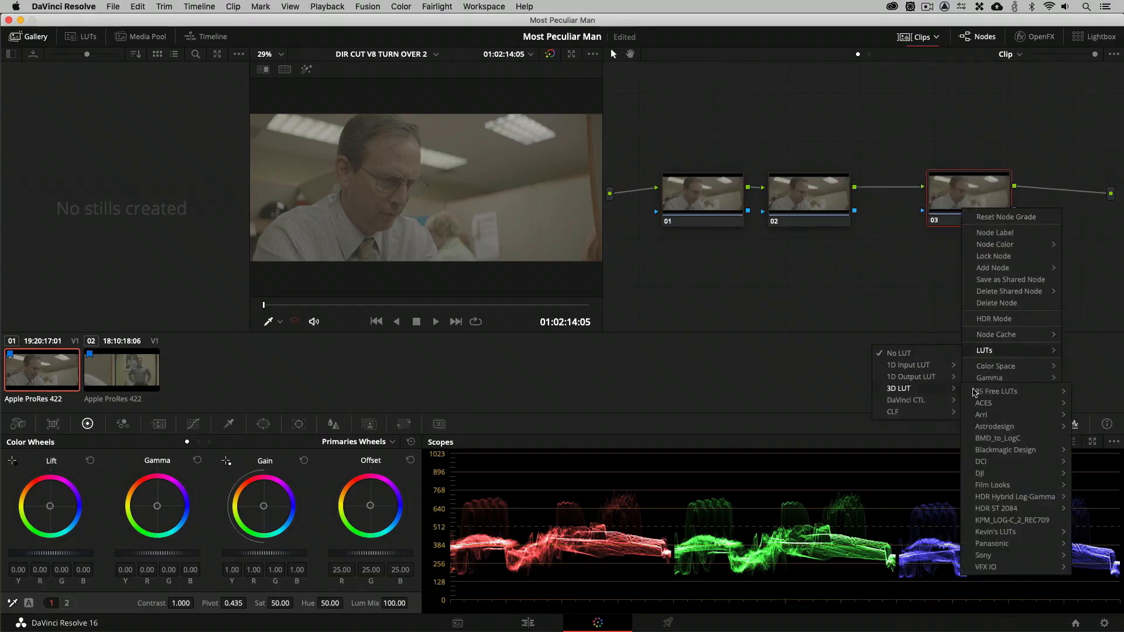
mouse_move(989, 415)
left_click(922, 418)
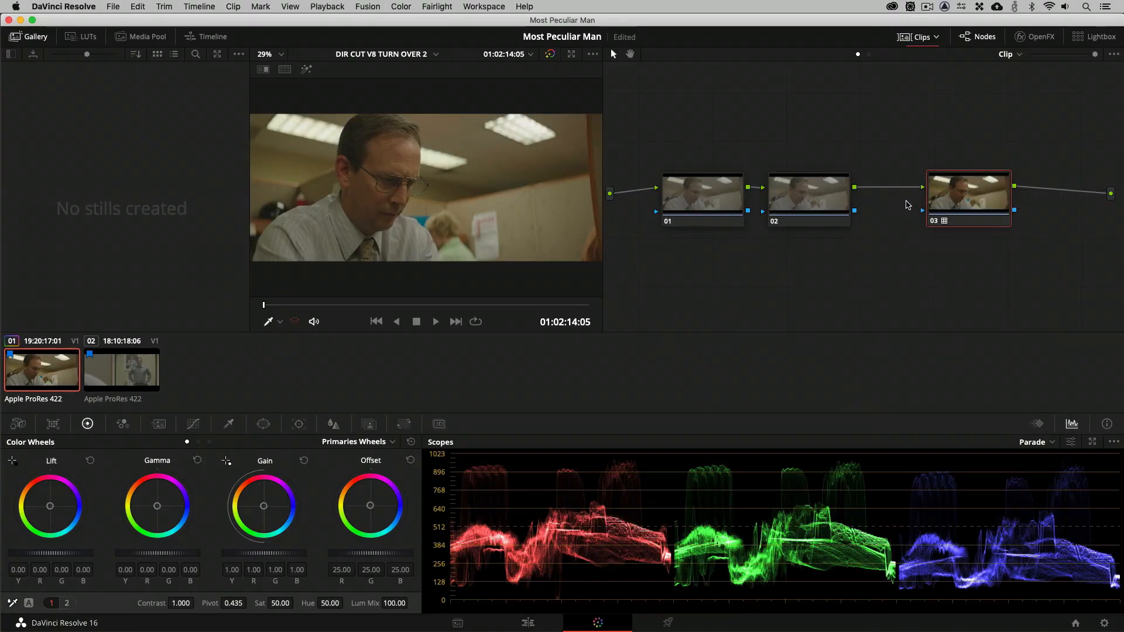
key("super+s")
left_click_drag(376, 556, 353, 557)
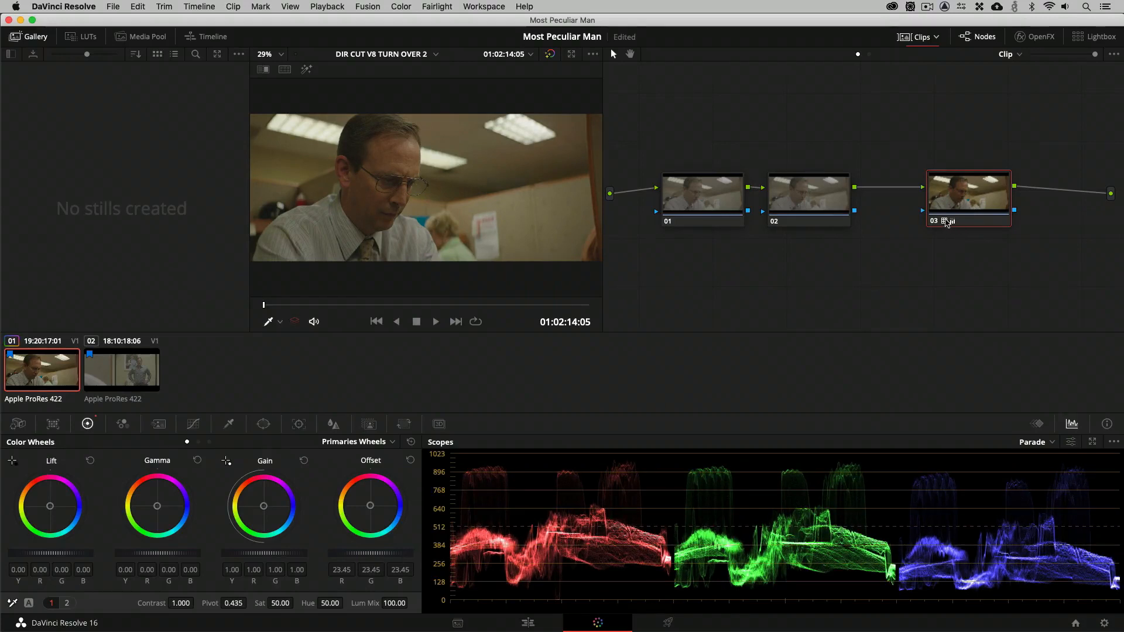
mouse_move(954, 223)
left_click_drag(963, 199, 954, 207)
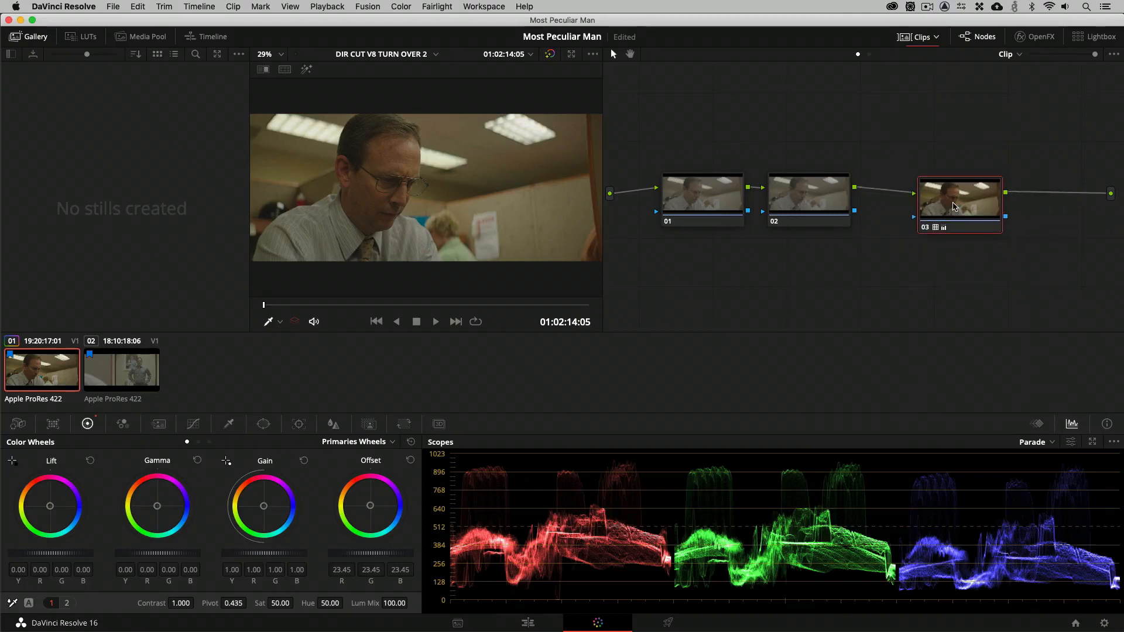
double_click(381, 501)
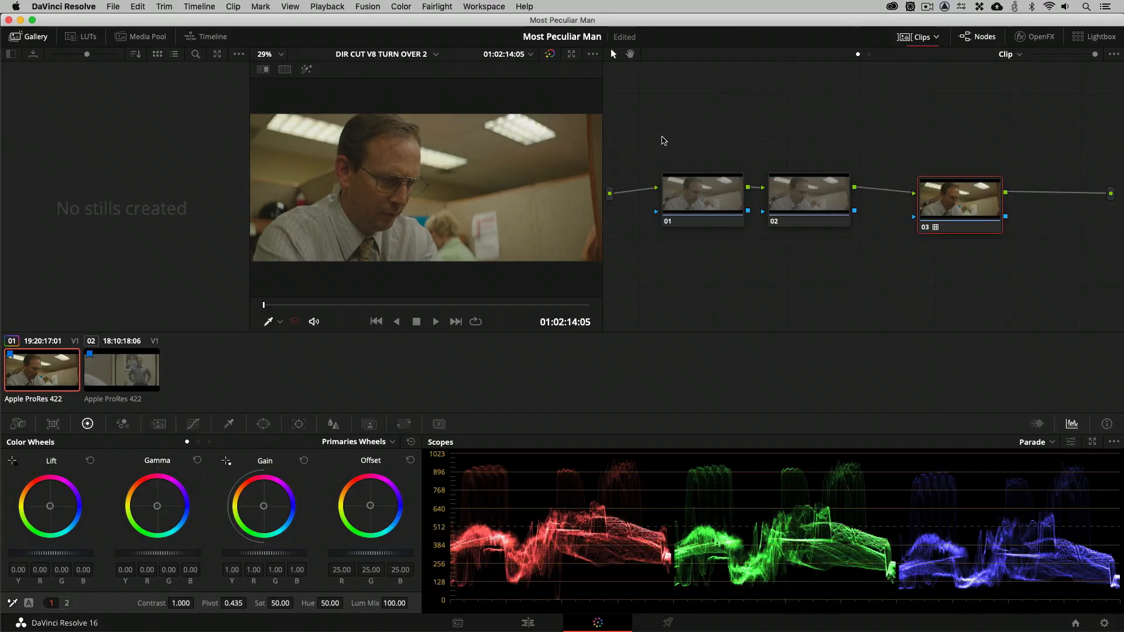
Set the saturation of node 02 to 20.
left_click(827, 207)
left_click_drag(808, 205, 817, 206)
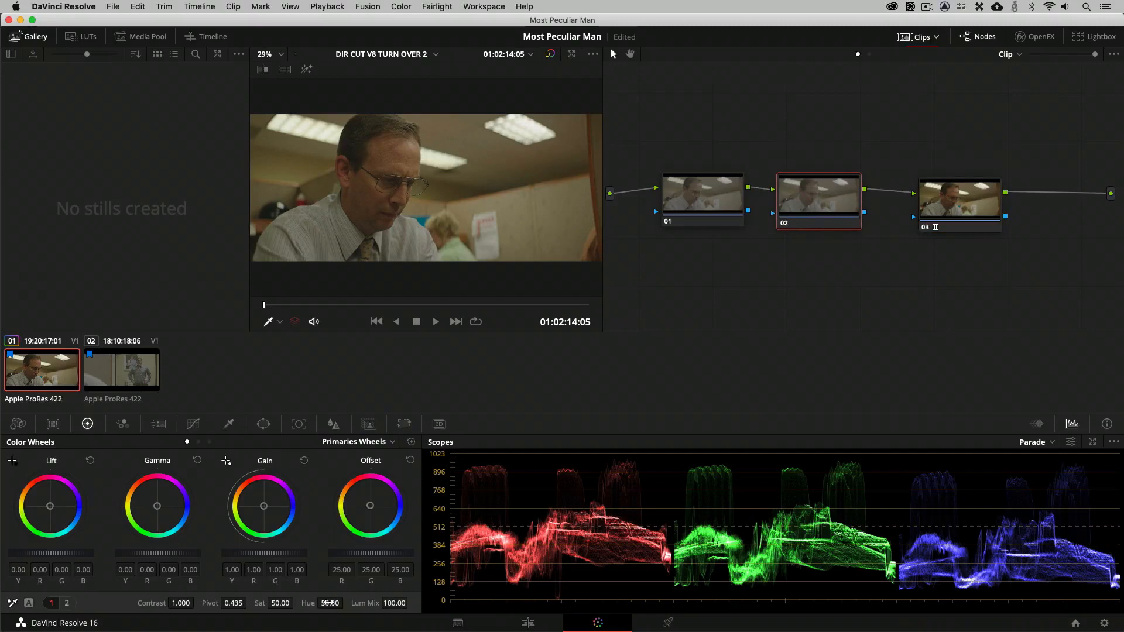
double_click(283, 602)
type("20")
key("Return")
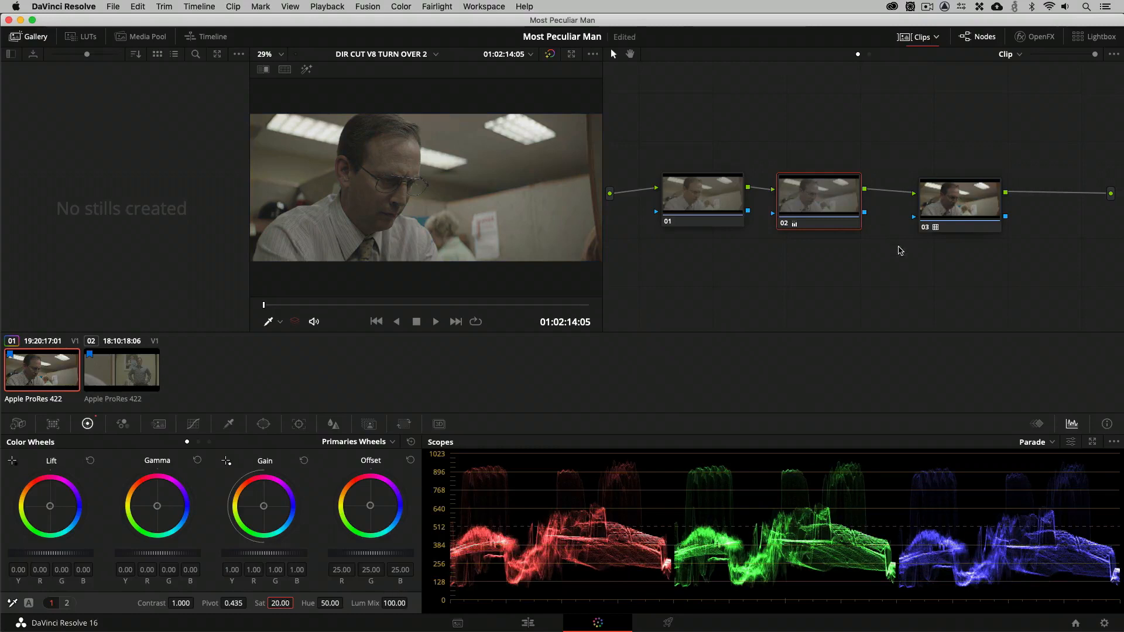
On node 01, push Lift toward blue-cyan (R -0.04, B 0.09) and Gamma toward yellow-green (G 0.01, B -0.06).
left_click(694, 197)
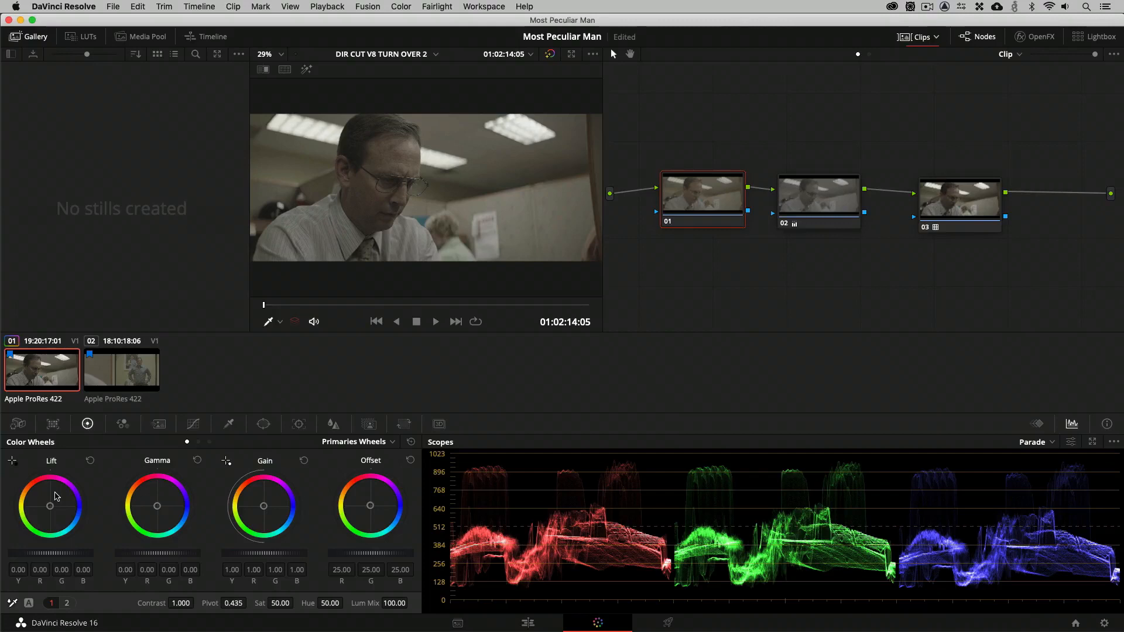
left_click_drag(707, 215, 703, 215)
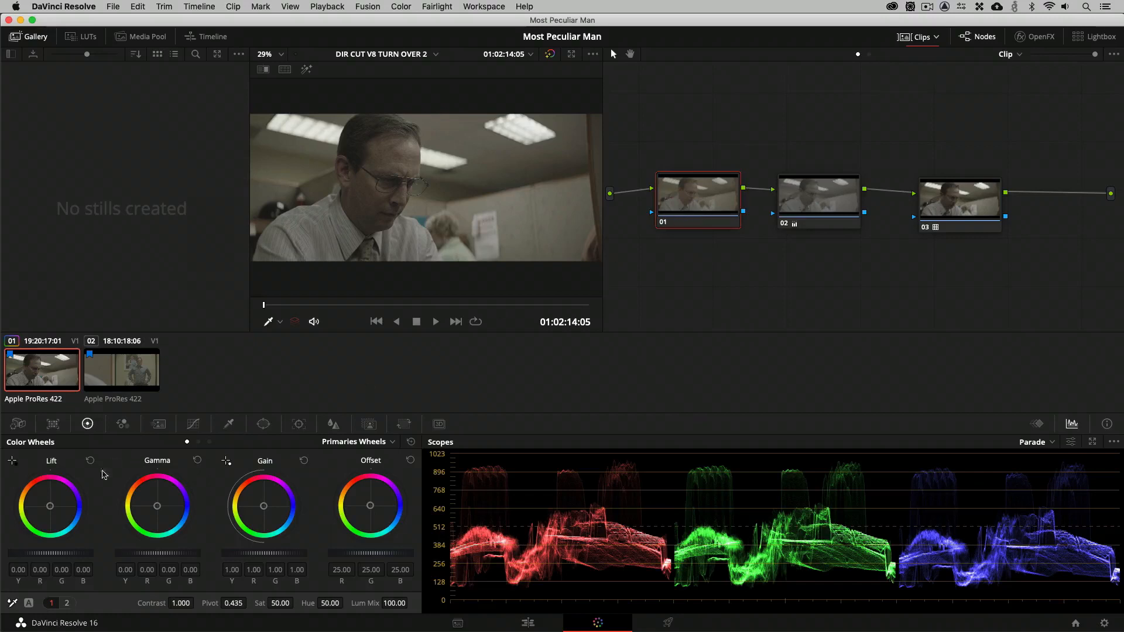
left_click(50, 508)
left_click(157, 508)
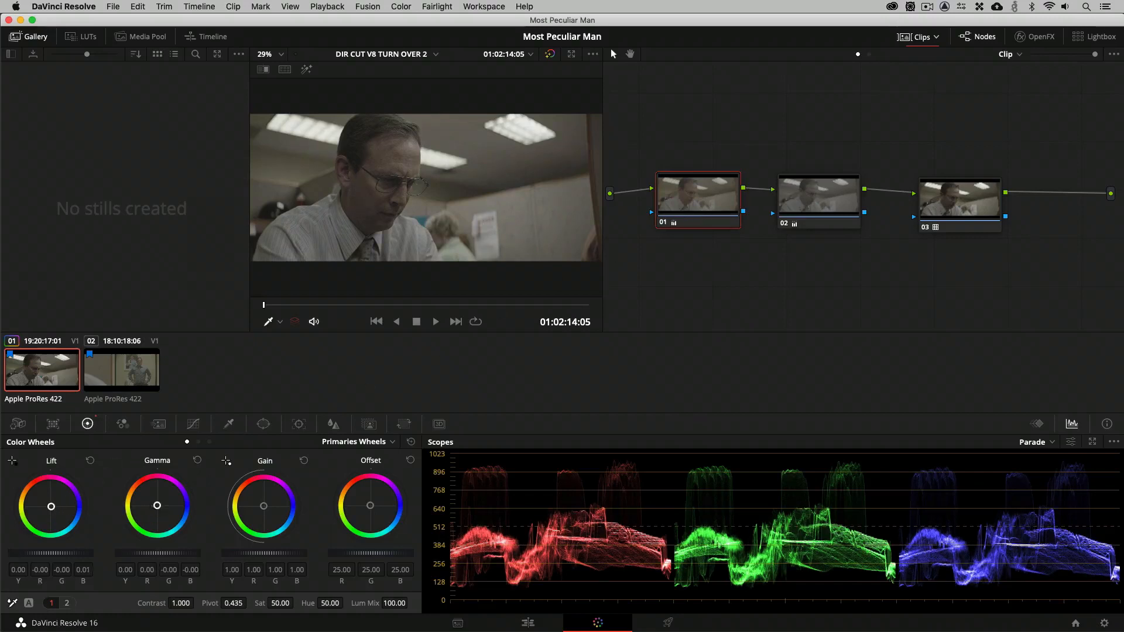
left_click(57, 509)
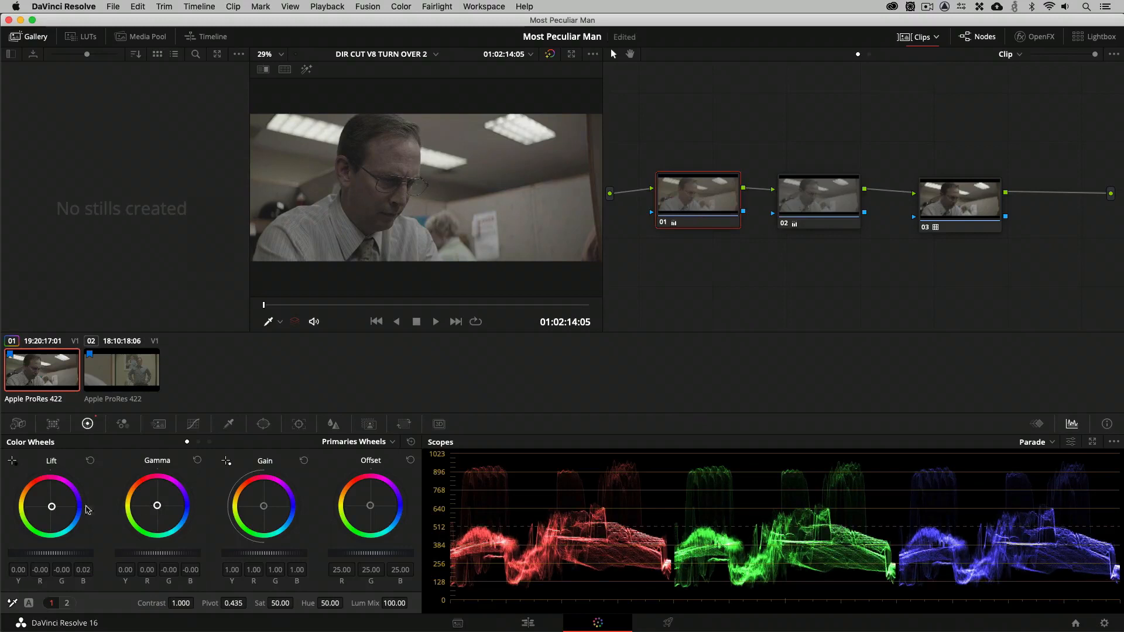
left_click(157, 508)
left_click(54, 510)
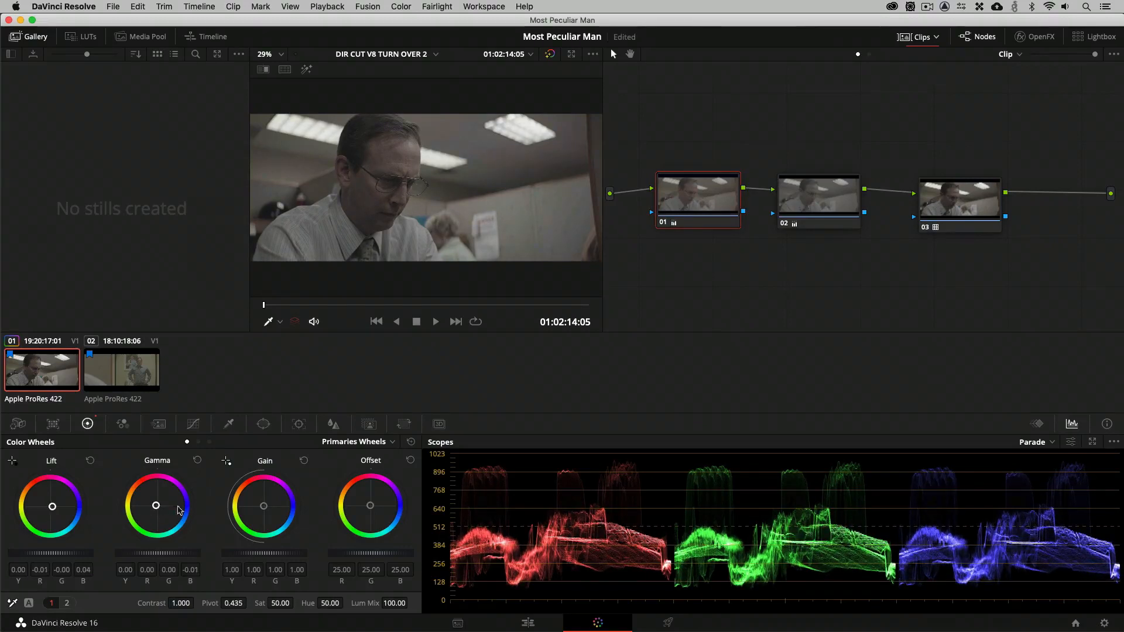
left_click(157, 508)
left_click(56, 509)
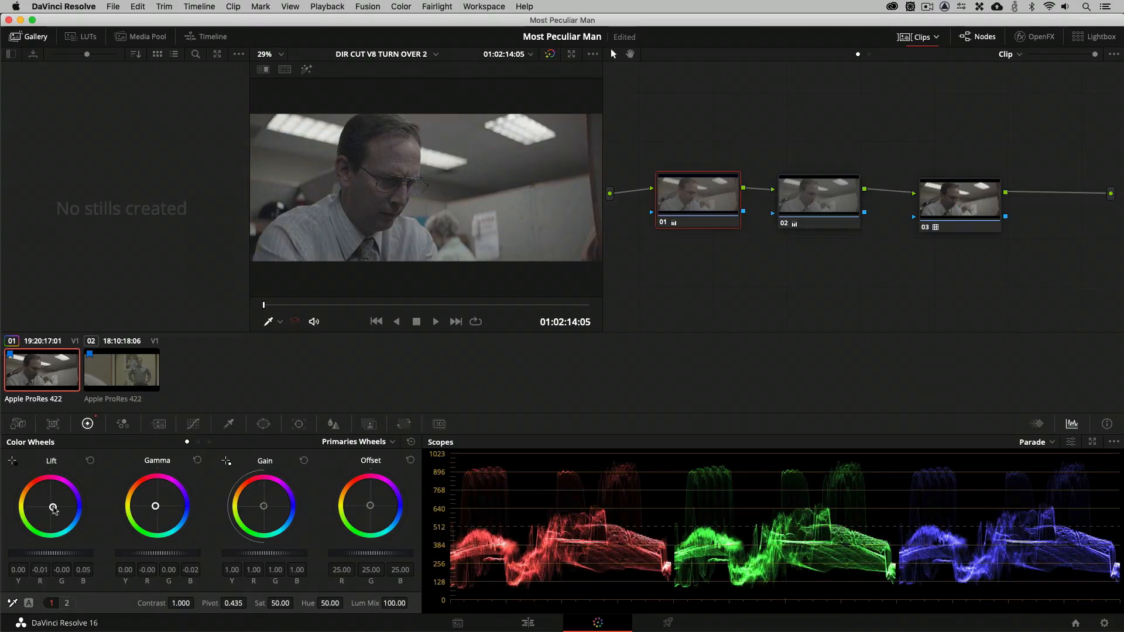
left_click_drag(156, 508, 153, 507)
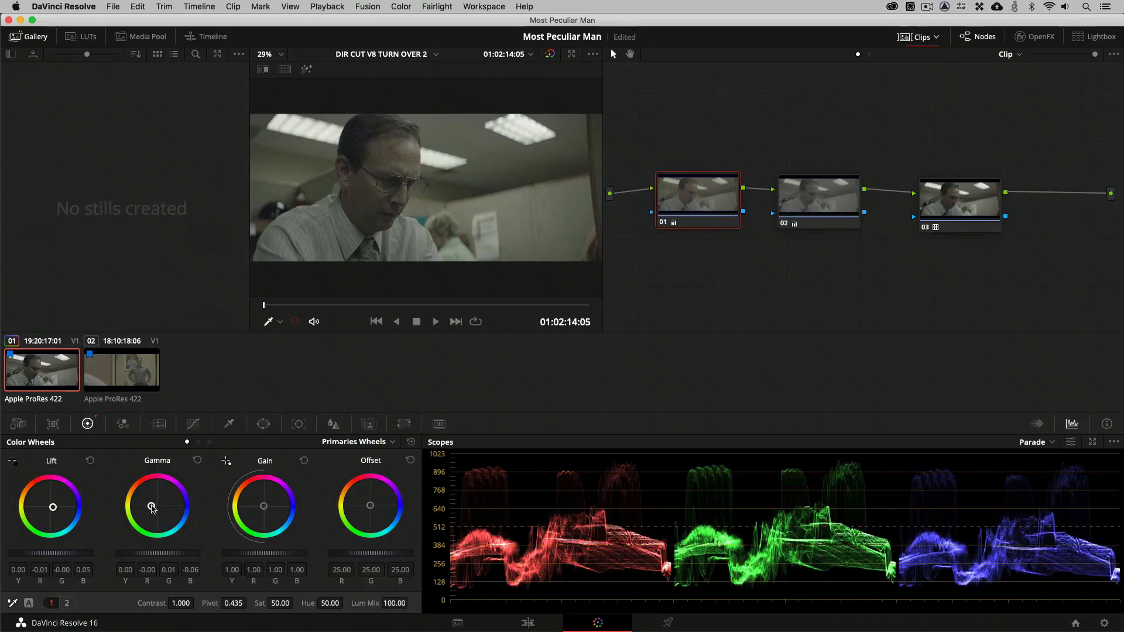
left_click_drag(53, 511, 57, 511)
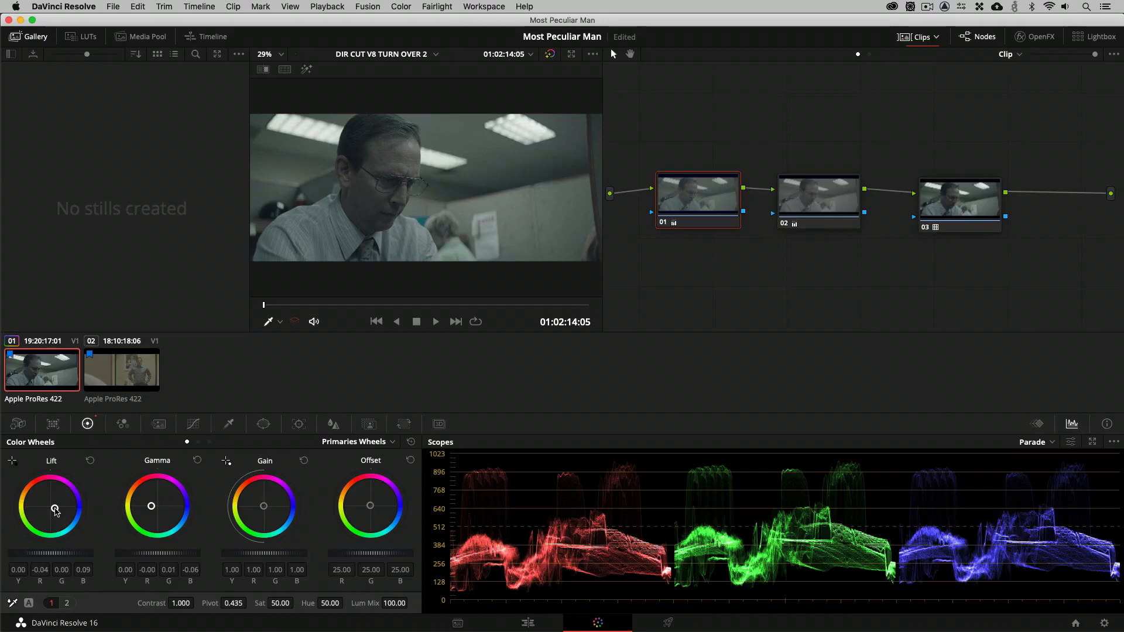
Lower the overall Offset on node 03 to 14.95 and grab a still of the graded frame.
left_click(932, 206)
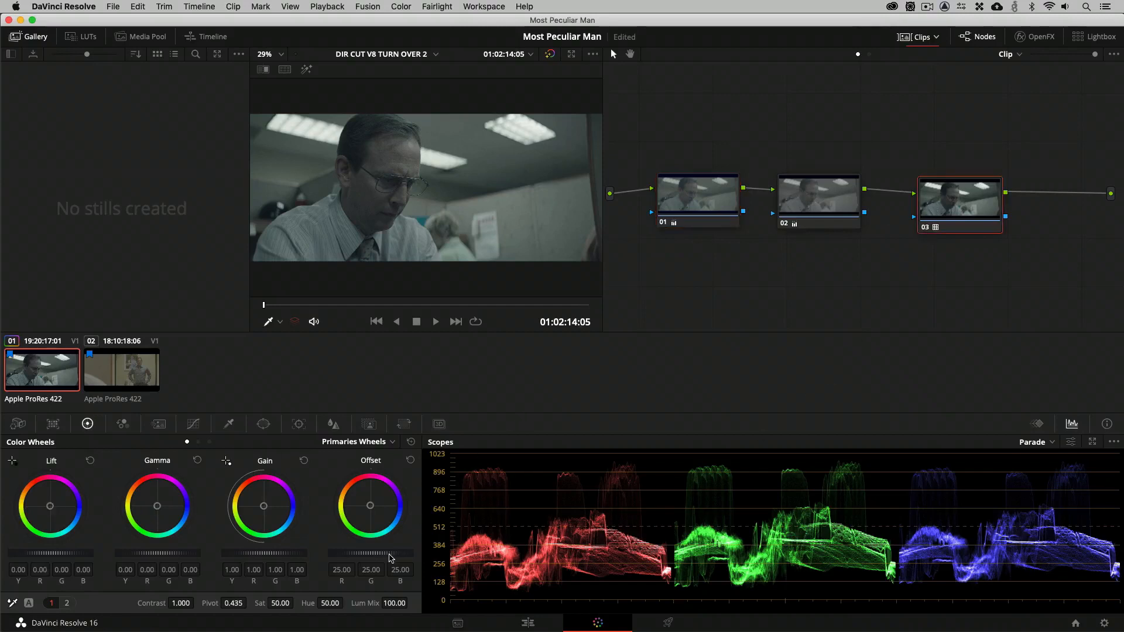
left_click_drag(391, 558, 305, 558)
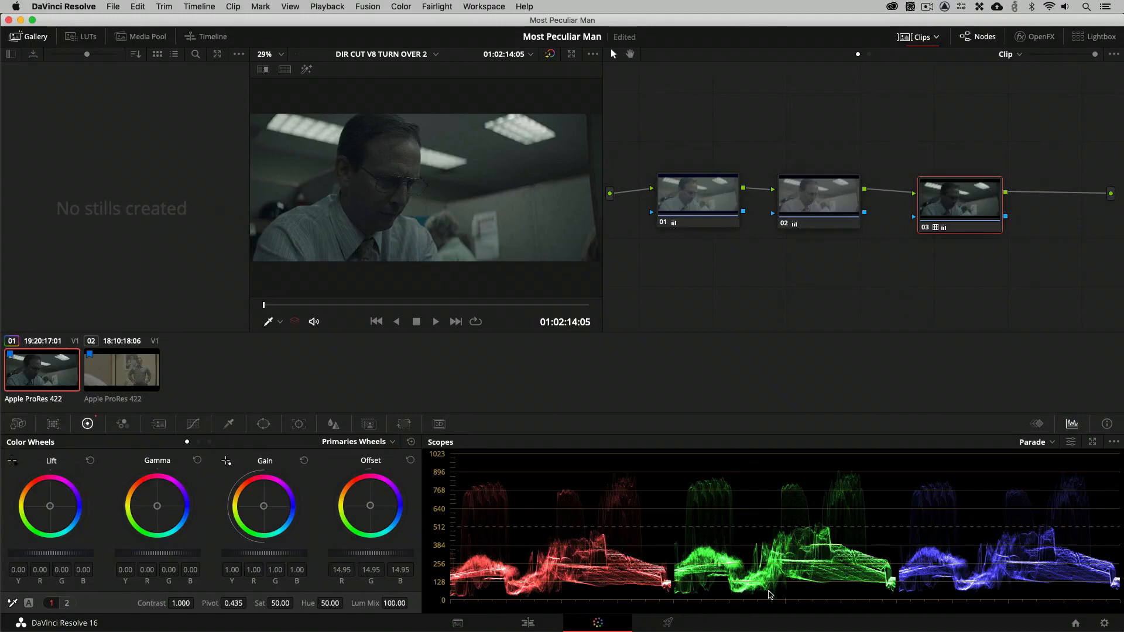
right_click(452, 178)
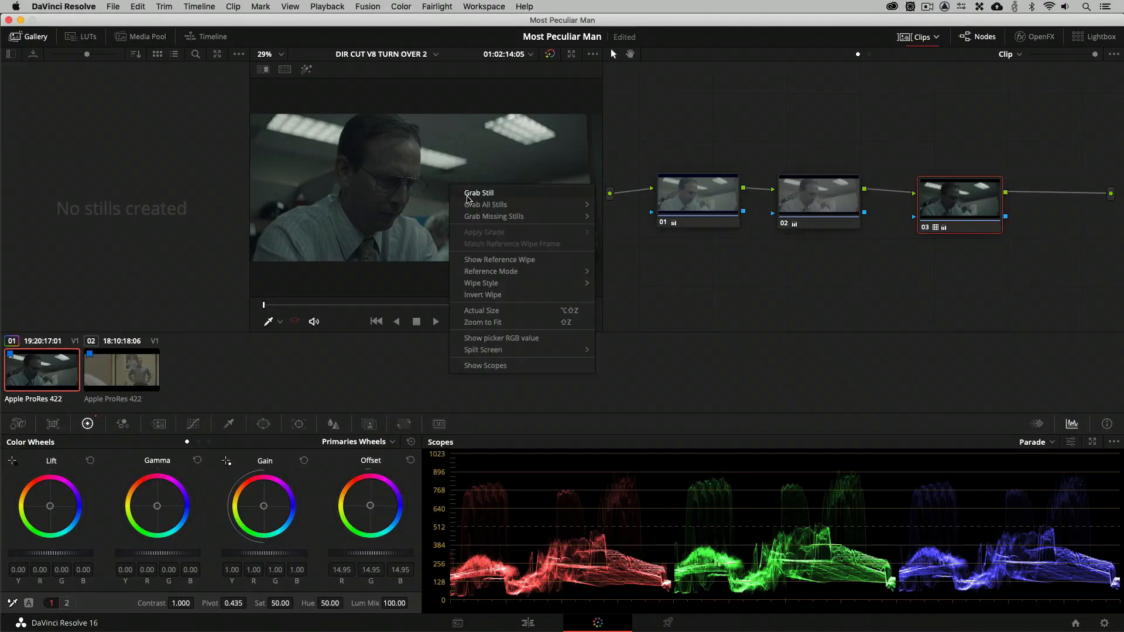
key("Return")
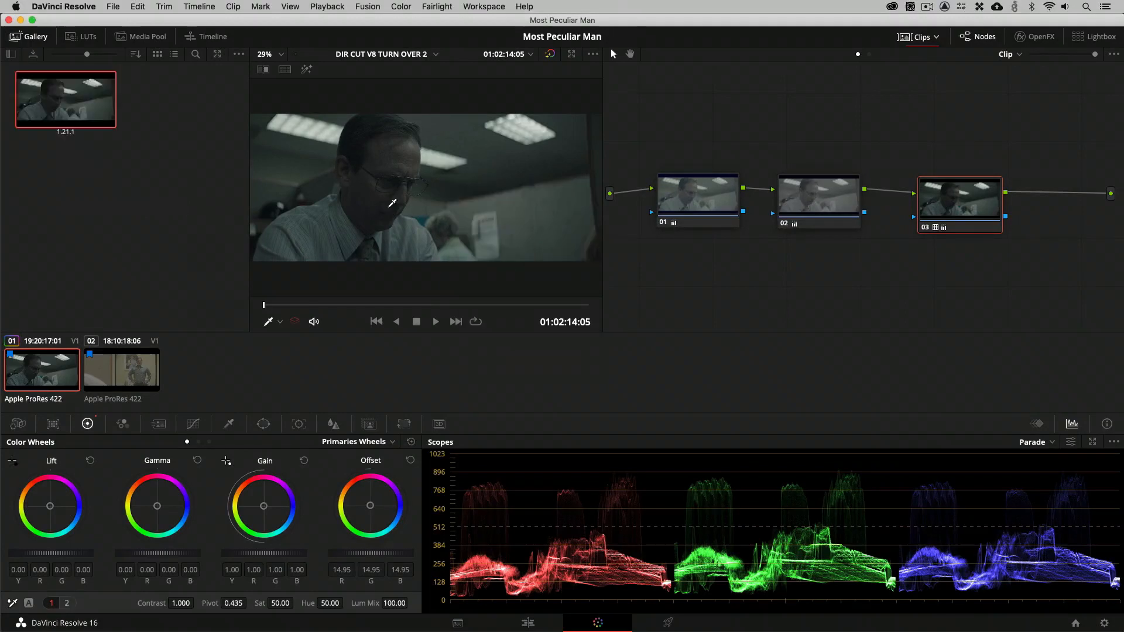
Show all clips instead of only the flagged ones, select clip 19 and reposition its node 01 within the node graph.
left_click(937, 36)
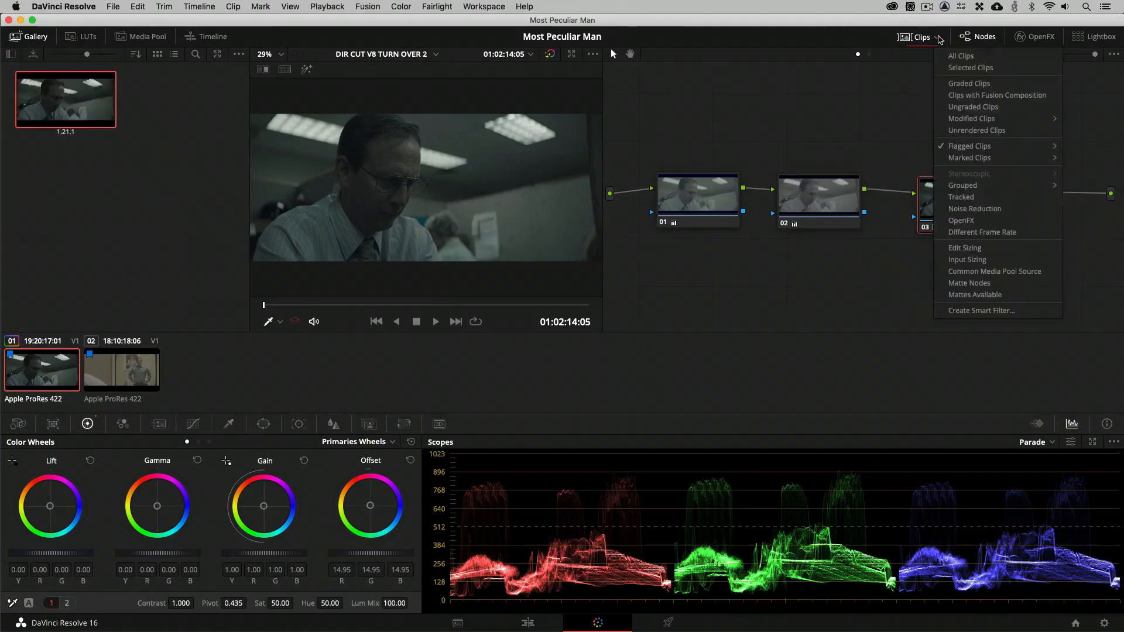
left_click(953, 56)
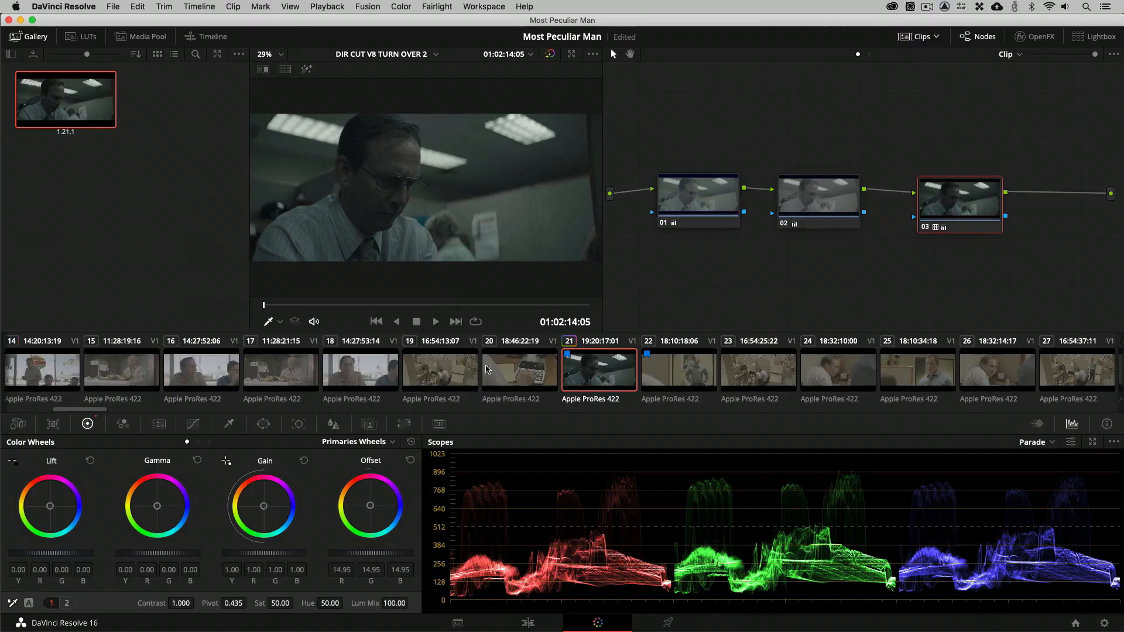
left_click(447, 373)
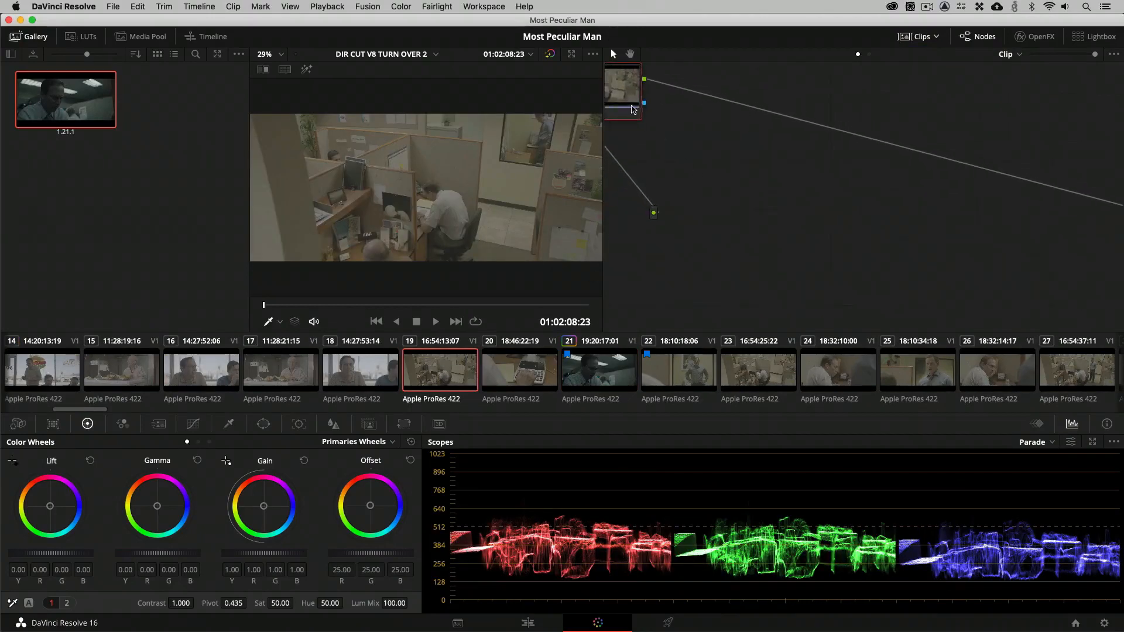
left_click_drag(634, 109, 799, 180)
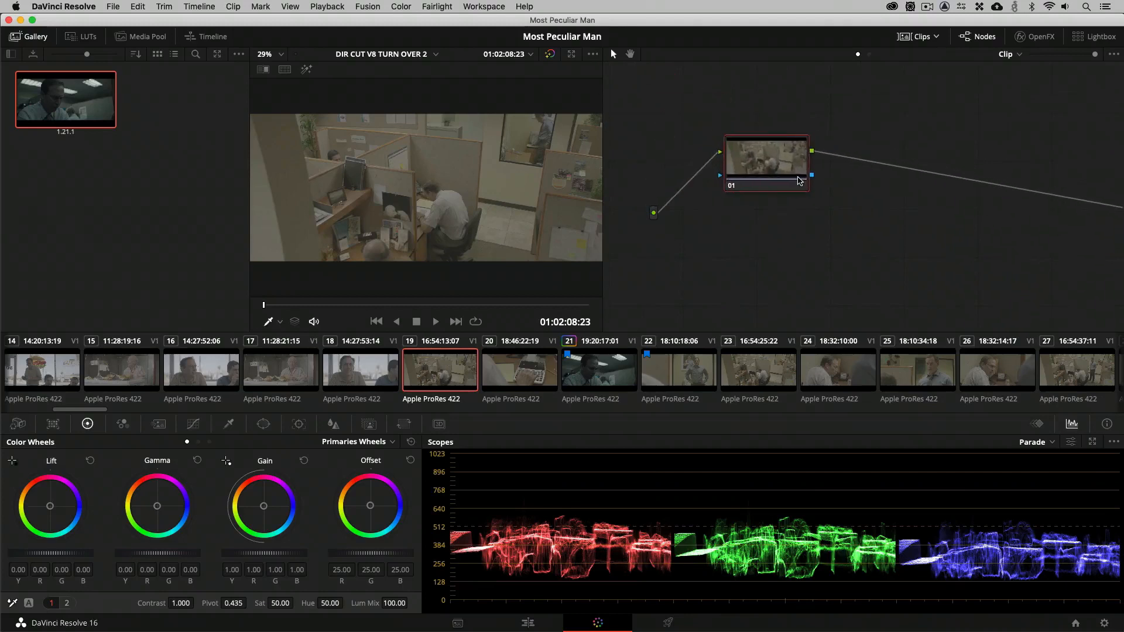